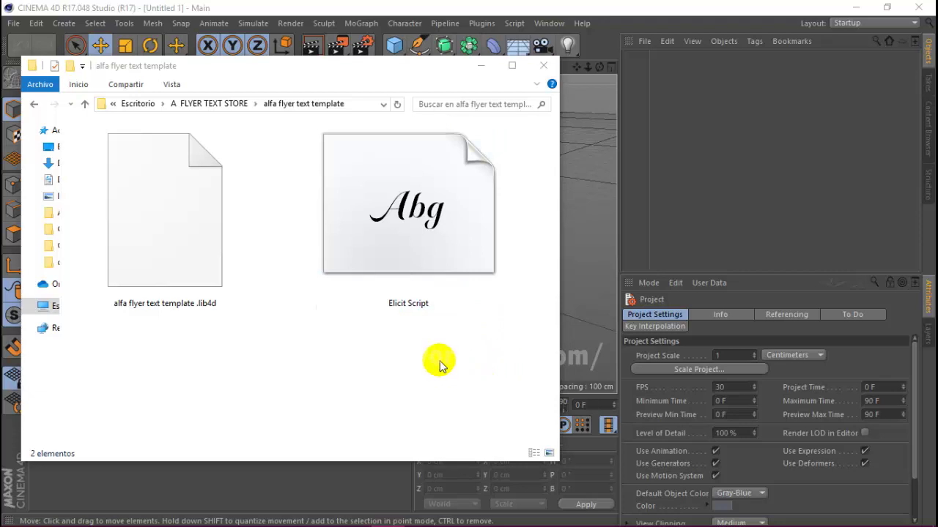
# Install the Elicit Script font and open the alfa flyer template library in the Content Browser.
pyautogui.click(388, 230)
pyautogui.rightClick(403, 216)
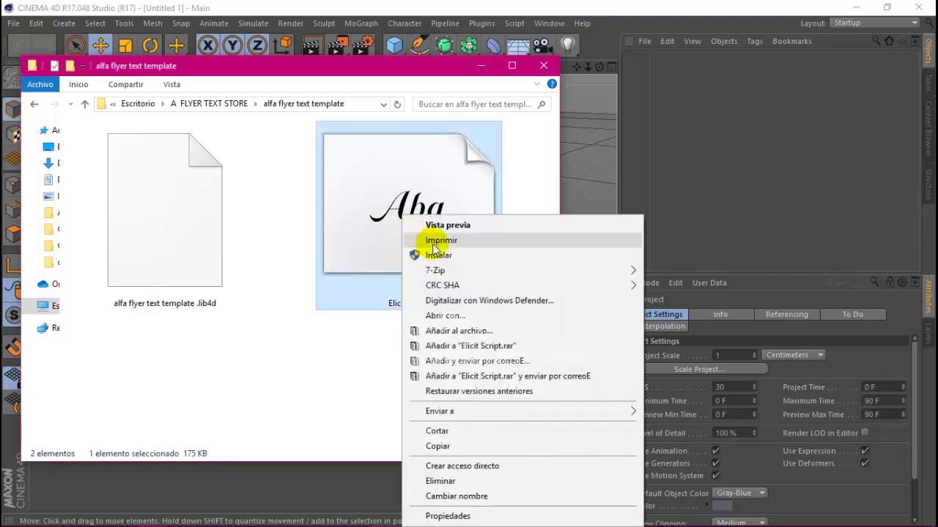
pyautogui.click(440, 255)
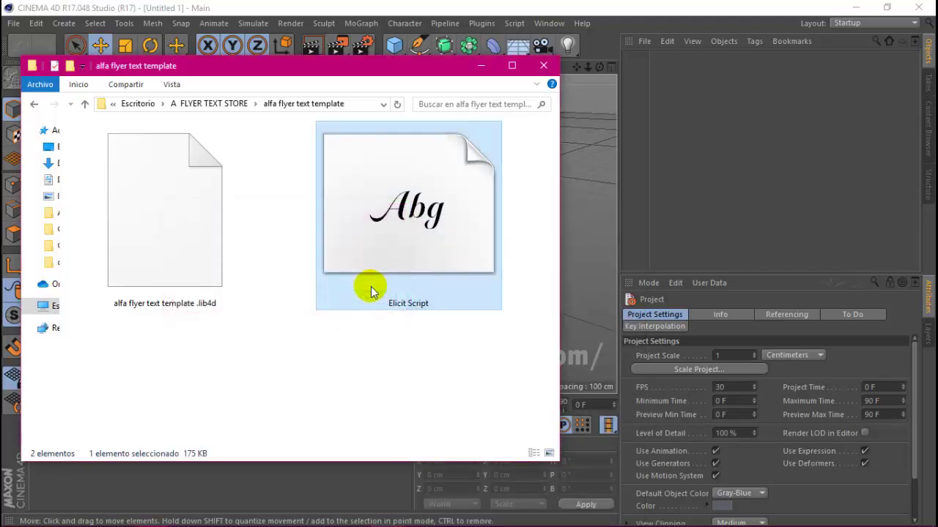
pyautogui.click(196, 252)
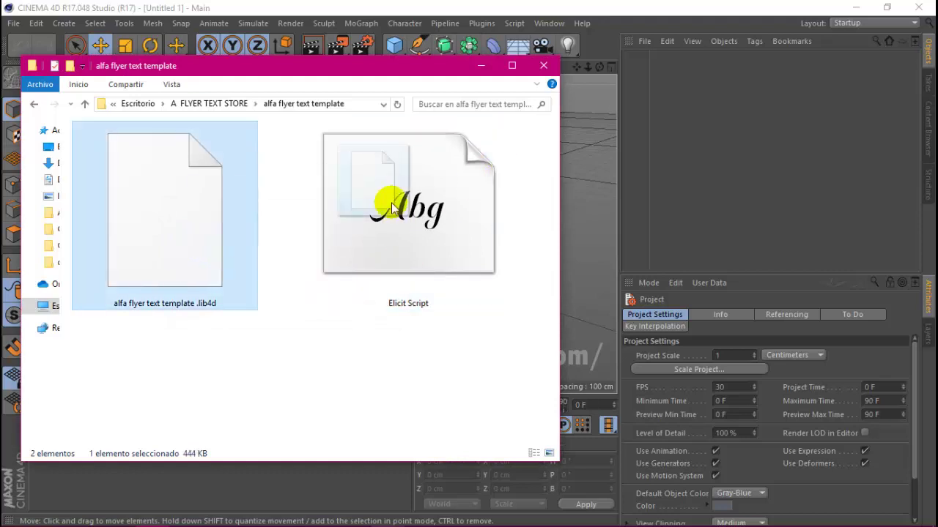
pyautogui.hotkey('shift', 'F8')
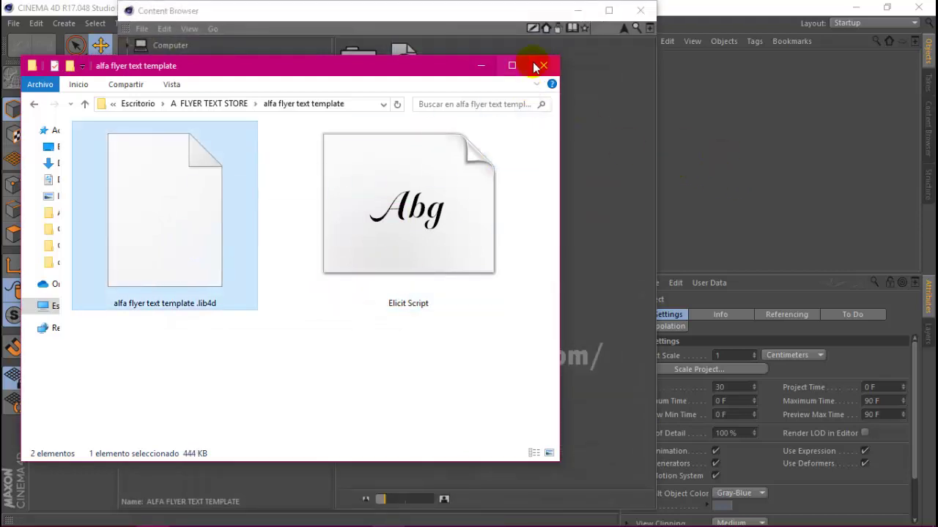
# Load the ALFA FLYER TEXT TEMPLATE preset from the Content Browser into the scene.
pyautogui.click(542, 66)
pyautogui.moveTo(431, 9); pyautogui.dragTo(312, 155)
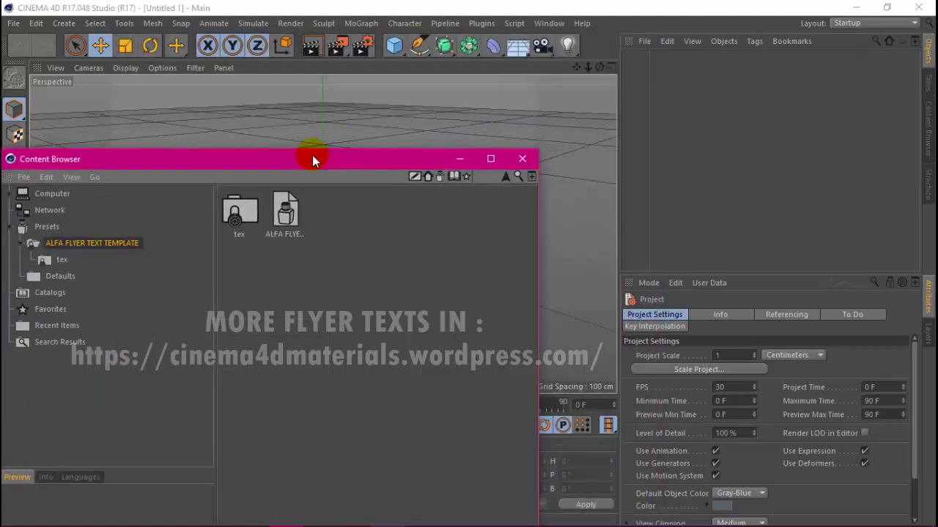
pyautogui.moveTo(305, 230); pyautogui.dragTo(510, 126)
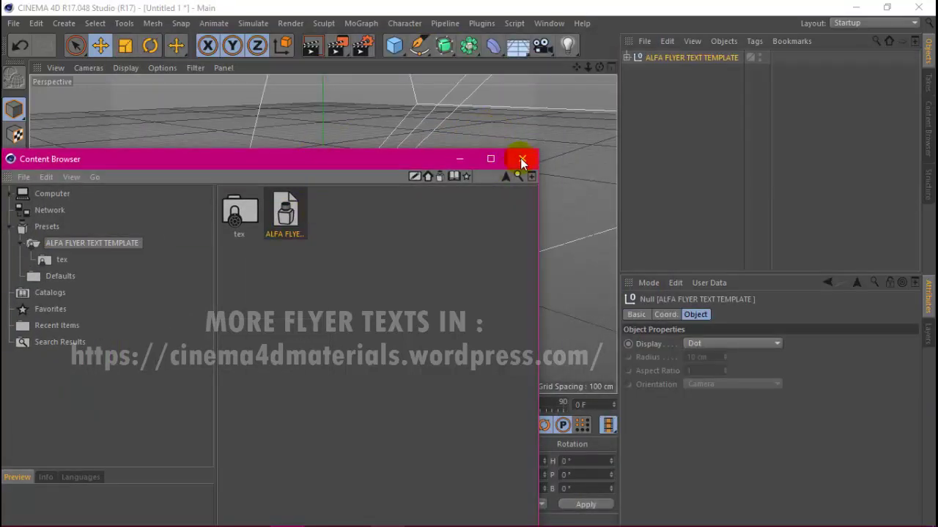
pyautogui.click(521, 159)
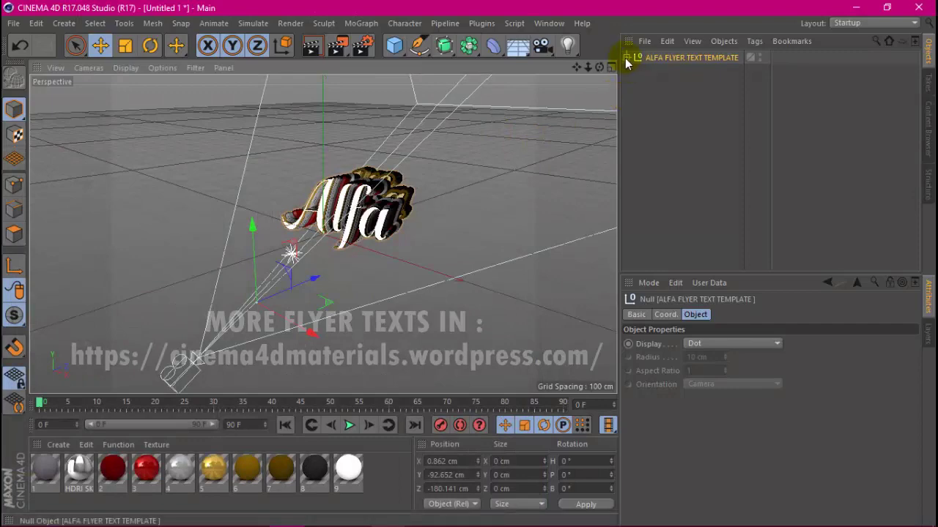
# Expand the template, view the scene through its Camera, and bring up Render Settings.
pyautogui.click(626, 57)
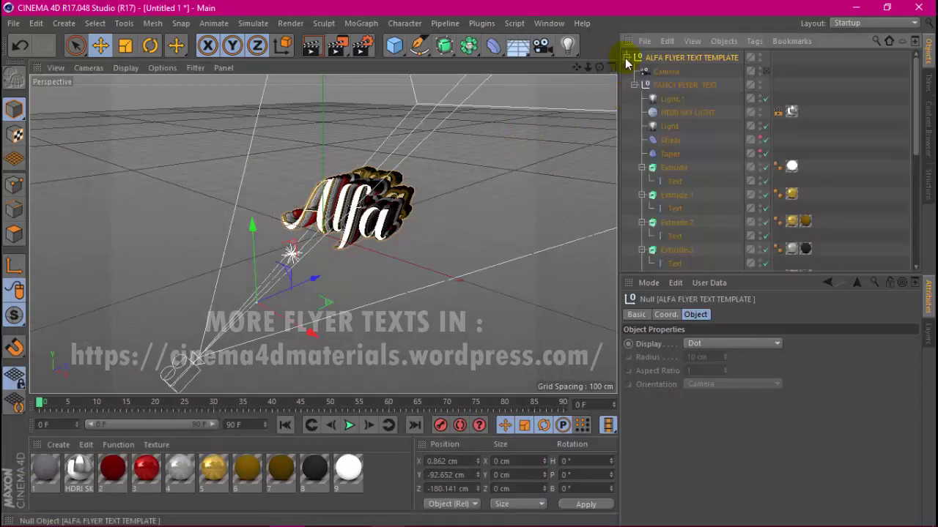
pyautogui.click(766, 70)
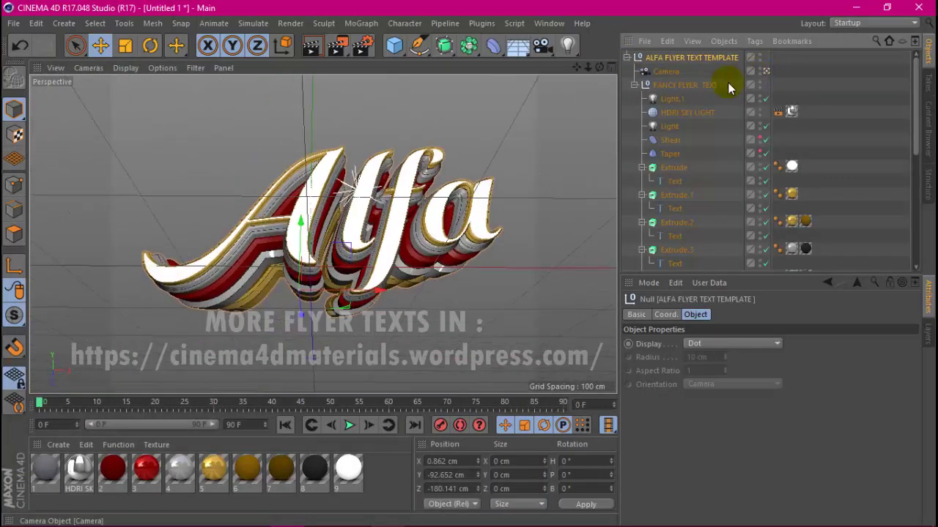
pyautogui.click(362, 45)
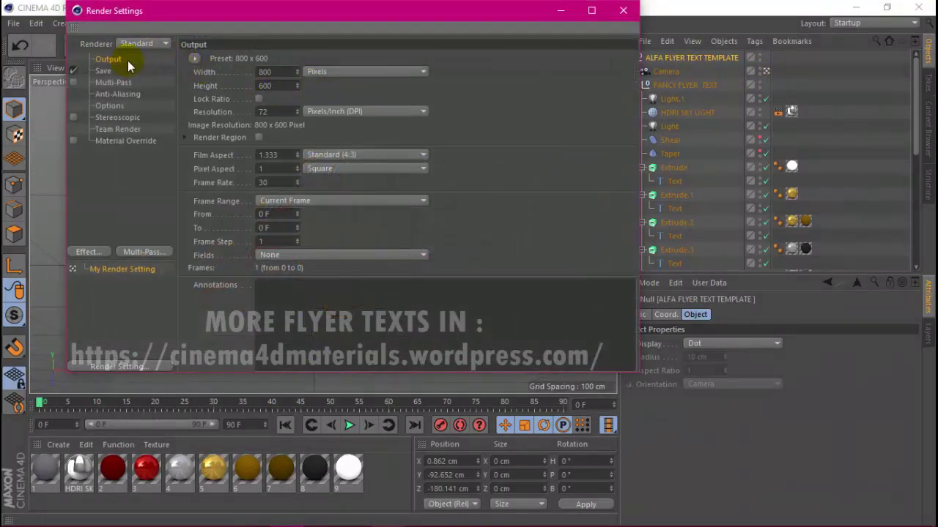
# Use the HDV/HDTV 720 29.97 output preset with Best anti-aliasing at a 2x2 minimum level.
pyautogui.click(192, 60)
pyautogui.moveTo(213, 86)
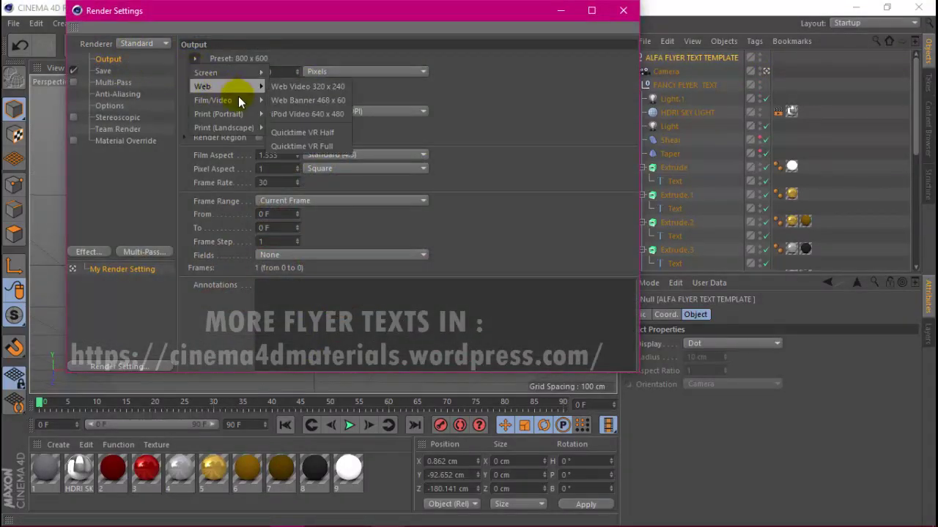
pyautogui.click(370, 253)
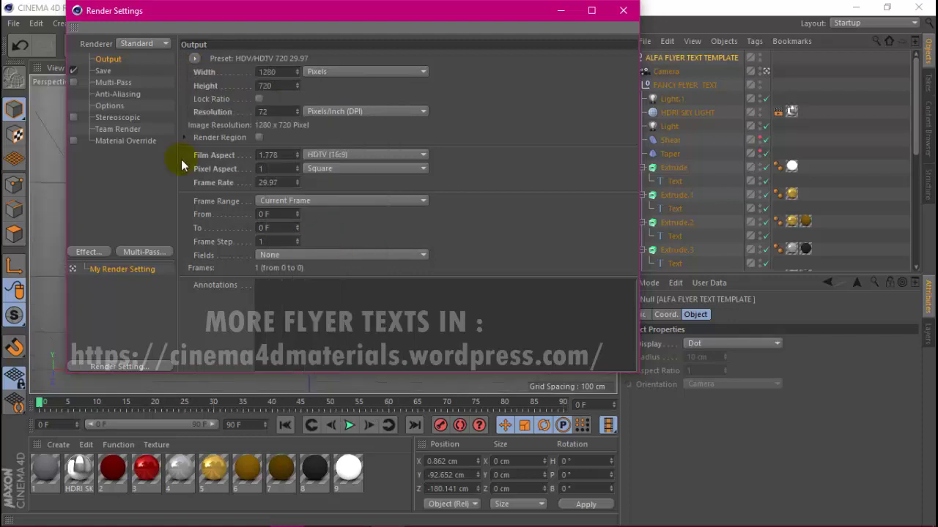
pyautogui.click(118, 94)
pyautogui.click(311, 61)
pyautogui.click(315, 100)
pyautogui.click(328, 72)
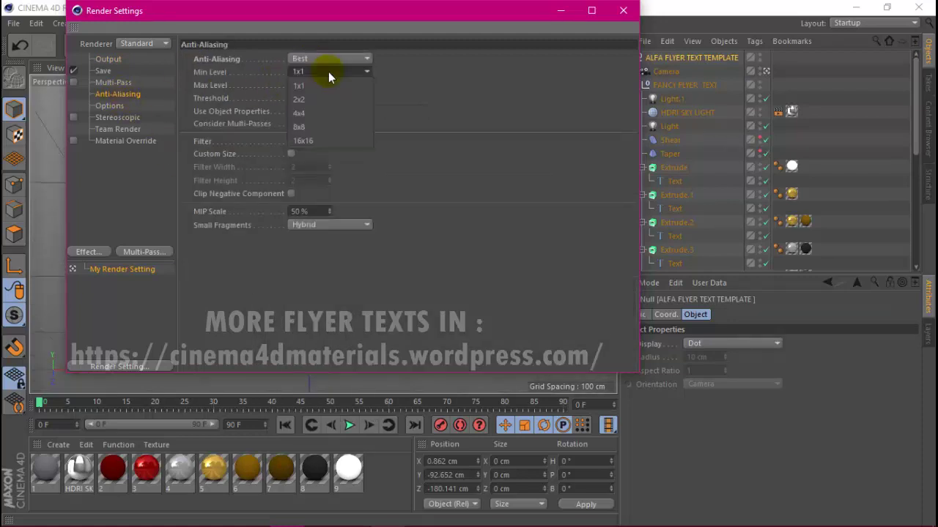
pyautogui.click(318, 96)
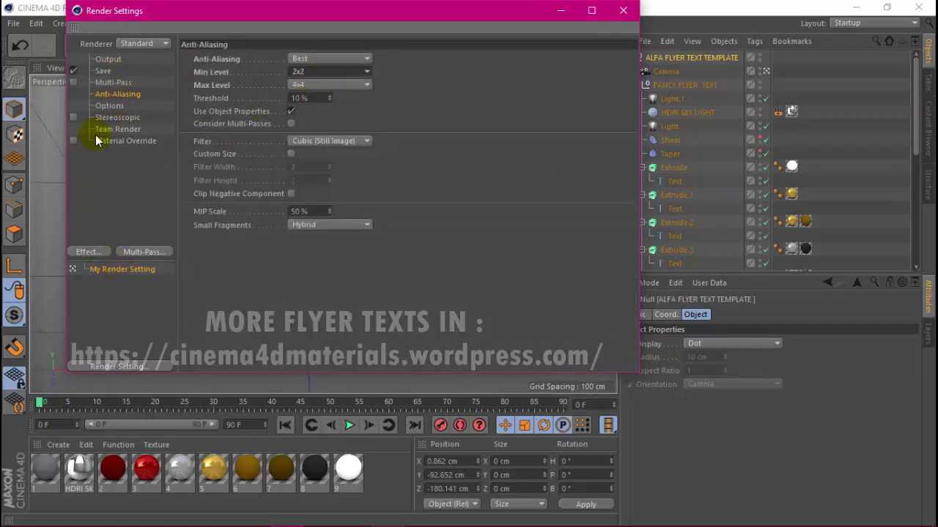
# Save rendered images as PNG with an alpha channel, then close Render Settings.
pyautogui.click(104, 74)
pyautogui.click(317, 98)
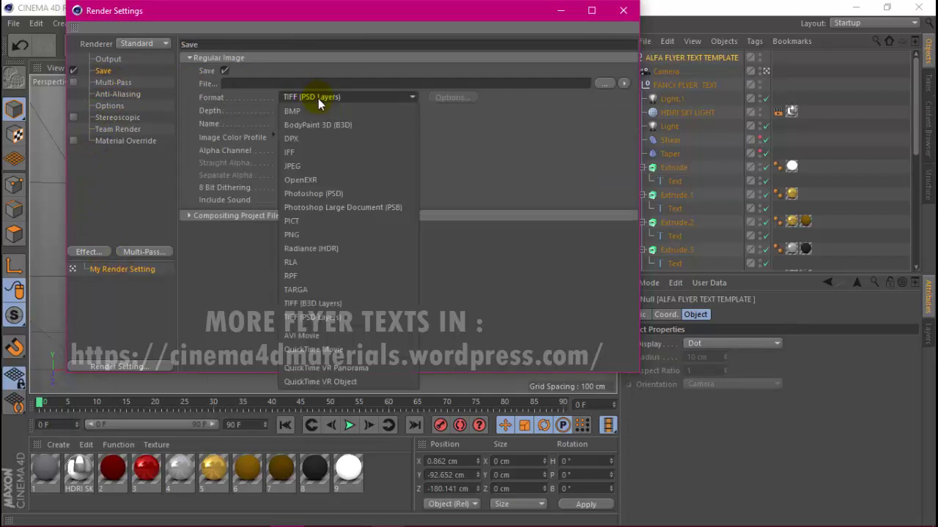
pyautogui.click(312, 234)
pyautogui.click(283, 150)
pyautogui.click(619, 10)
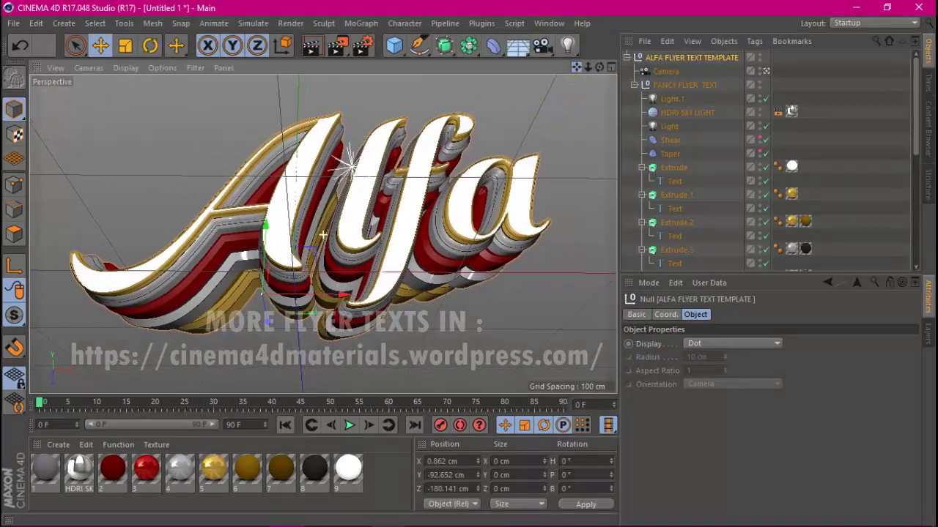
# Orbit the editor view with the camera off, then re-enable the Camera and pan to reframe the Alfa text.
pyautogui.keyDown('alt'); pyautogui.moveTo(322, 234); pyautogui.dragTo(344, 227); pyautogui.keyUp('alt')
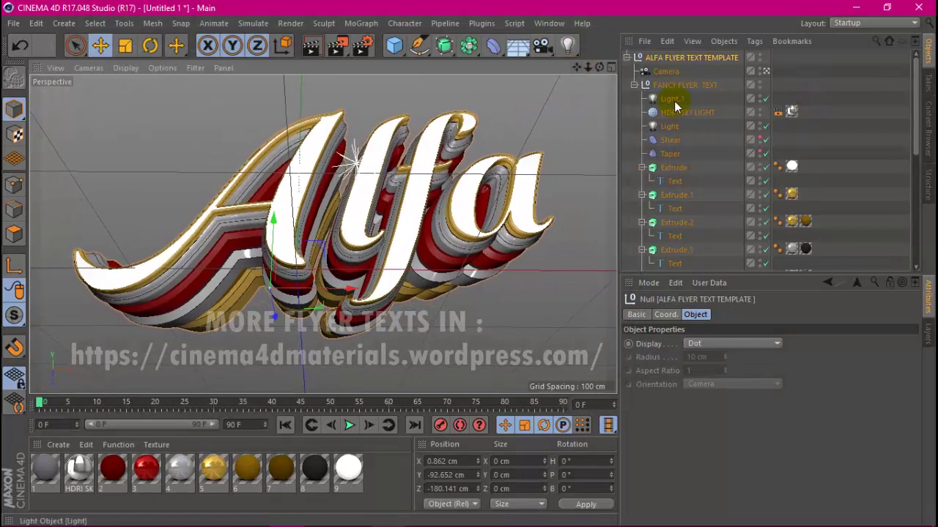
pyautogui.click(766, 71)
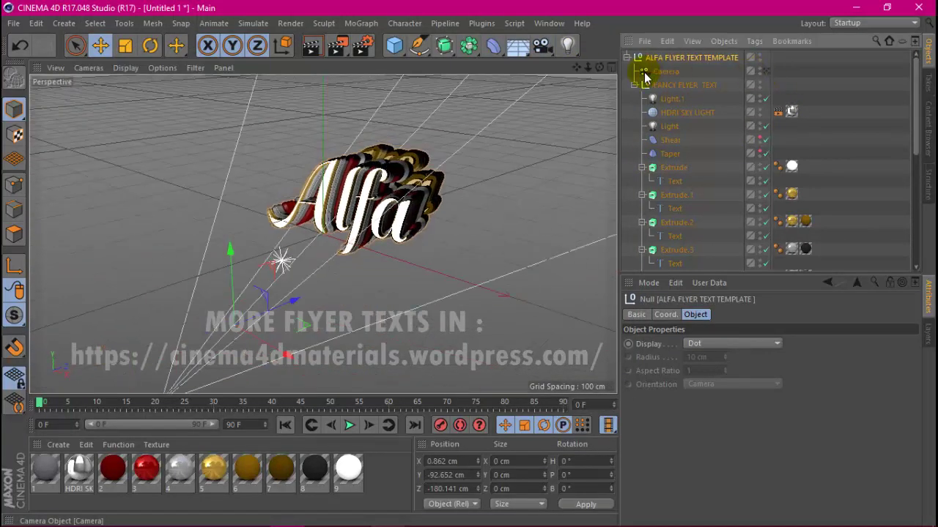
pyautogui.moveTo(600, 76)
pyautogui.mouseDown()
pyautogui.moveTo(599, 68)
pyautogui.moveTo(358, 242)
pyautogui.moveTo(456, 198)
pyautogui.mouseUp()
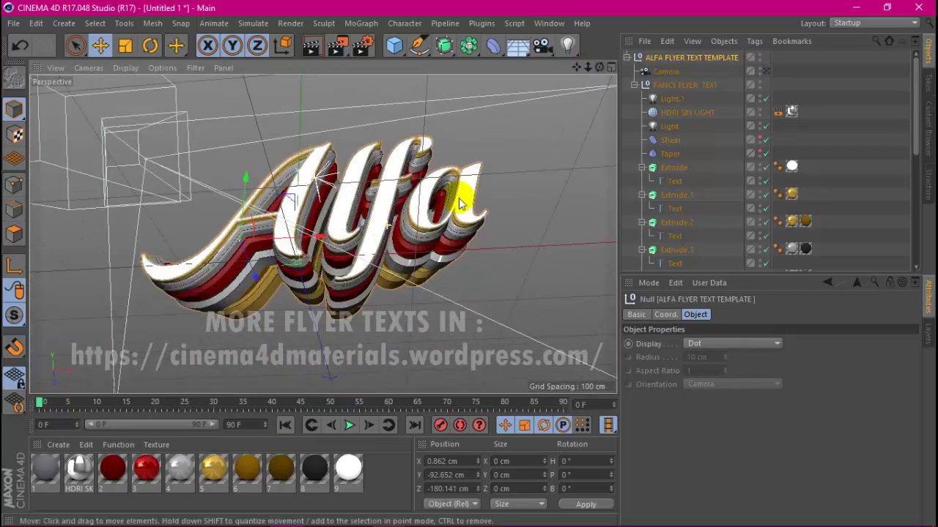
pyautogui.click(765, 71)
pyautogui.click(766, 71)
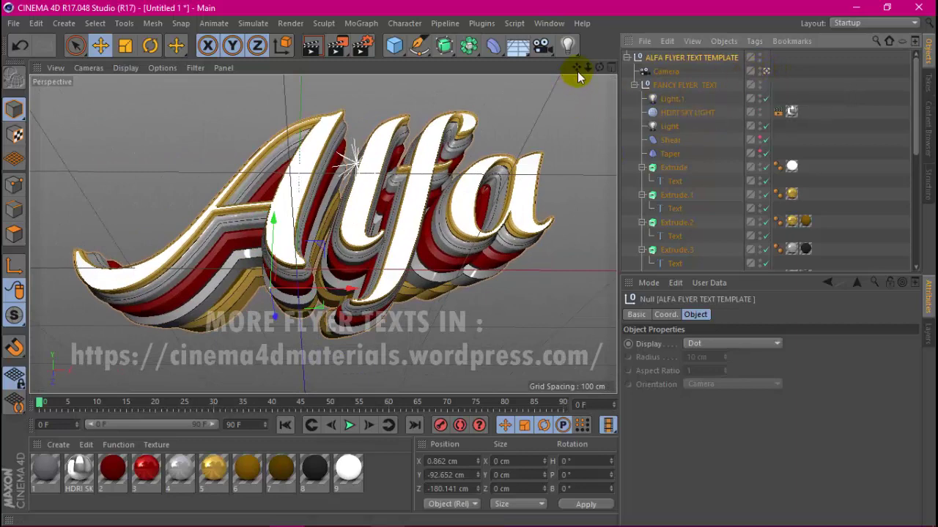
pyautogui.moveTo(577, 68)
pyautogui.mouseDown()
pyautogui.moveTo(323, 235)
pyautogui.moveTo(576, 69)
pyautogui.mouseUp()
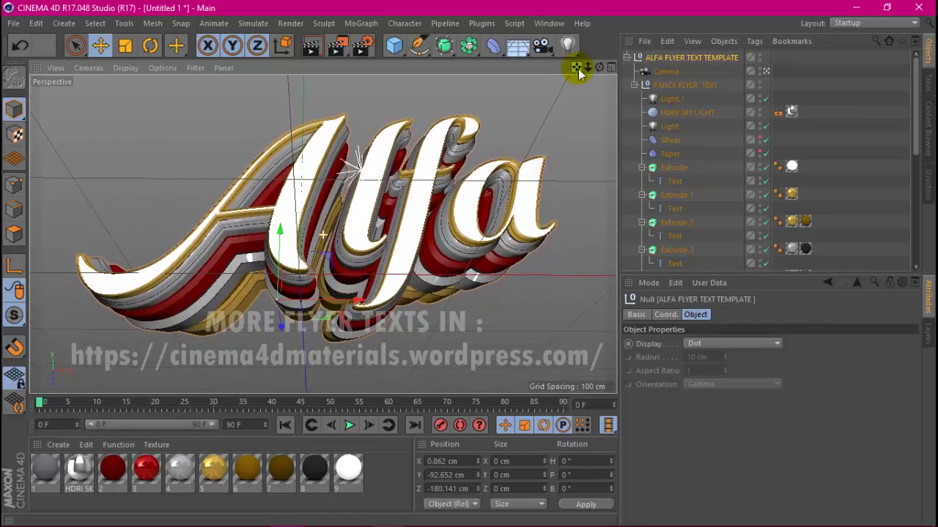
pyautogui.click(663, 72)
# Zero the camera's X and Z position and heading in the Coord. tab, then pan to reframe.
pyautogui.click(711, 314)
pyautogui.write('0')
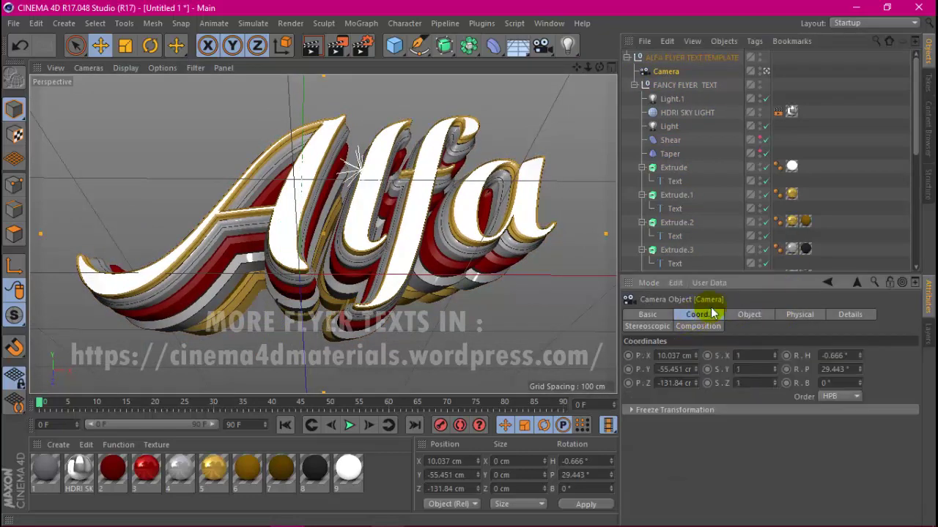
pyautogui.click(689, 369)
pyautogui.write('0')
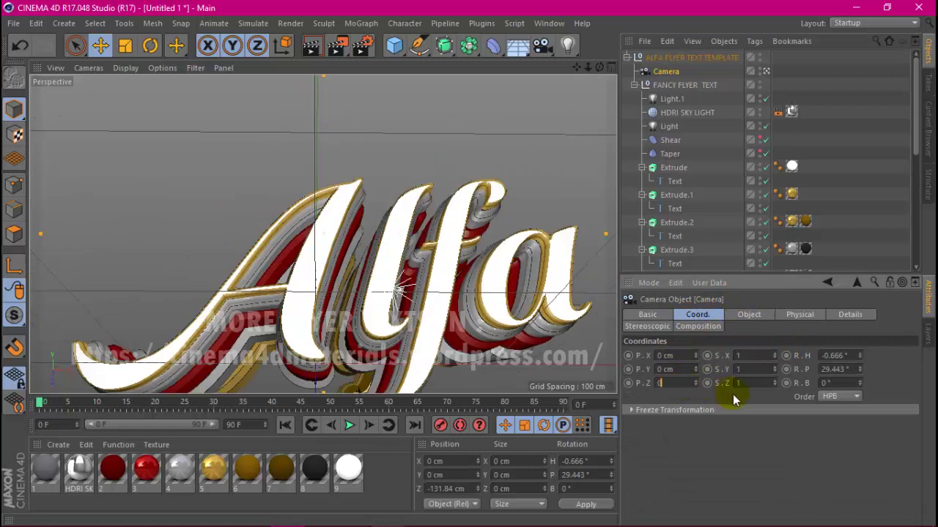
pyautogui.click(857, 357)
pyautogui.write('0')
pyautogui.press('Return')
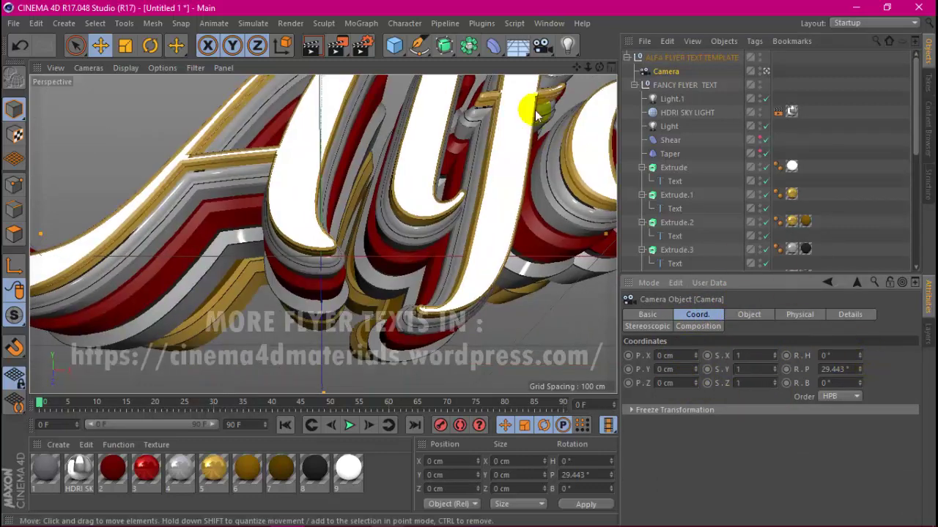
pyautogui.moveTo(587, 67)
pyautogui.mouseDown()
pyautogui.moveTo(556, 68)
pyautogui.moveTo(595, 91)
pyautogui.moveTo(571, 81)
pyautogui.moveTo(594, 67)
pyautogui.mouseUp()
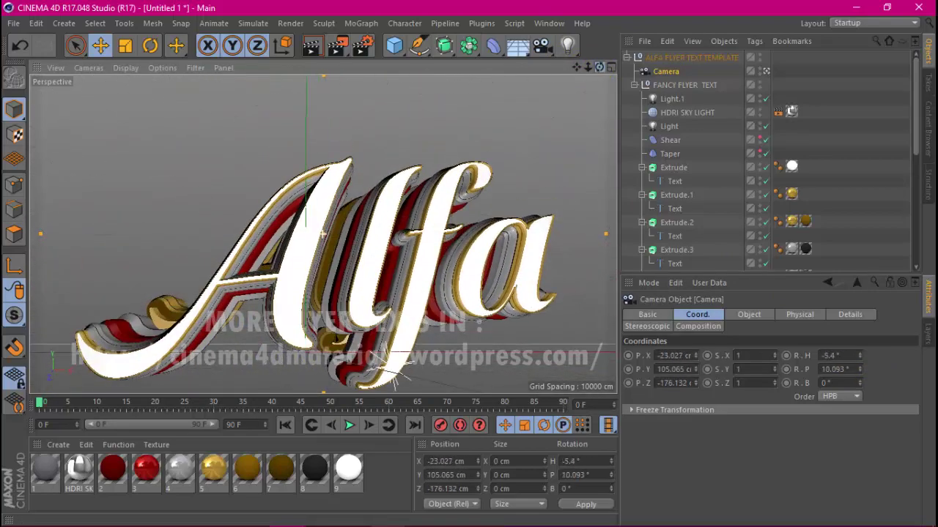
# Re-zero the camera's X, Y, Z and heading, then move it to about X 21.6, Z -121.6 cm.
pyautogui.click(672, 355)
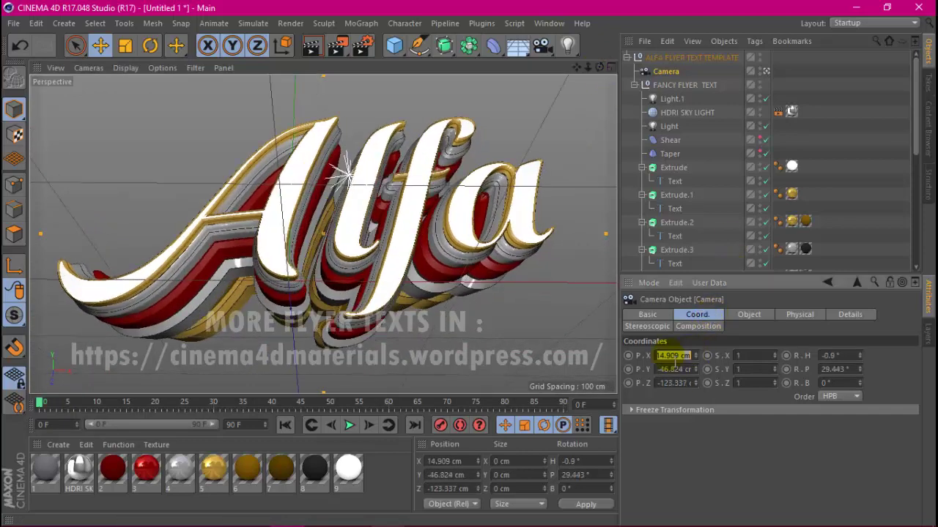
pyautogui.write('0')
pyautogui.click(677, 383)
pyautogui.write('0')
pyautogui.click(835, 355)
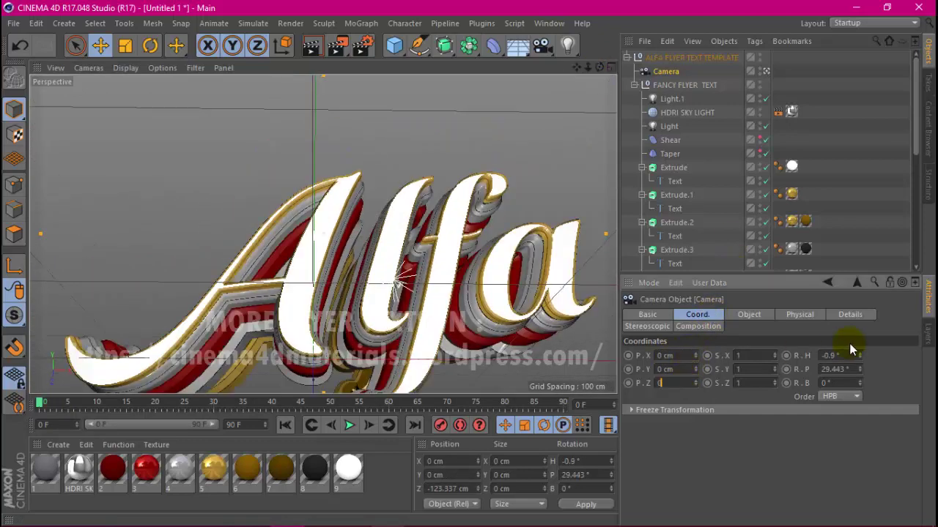
pyautogui.write('0')
pyautogui.press('Return')
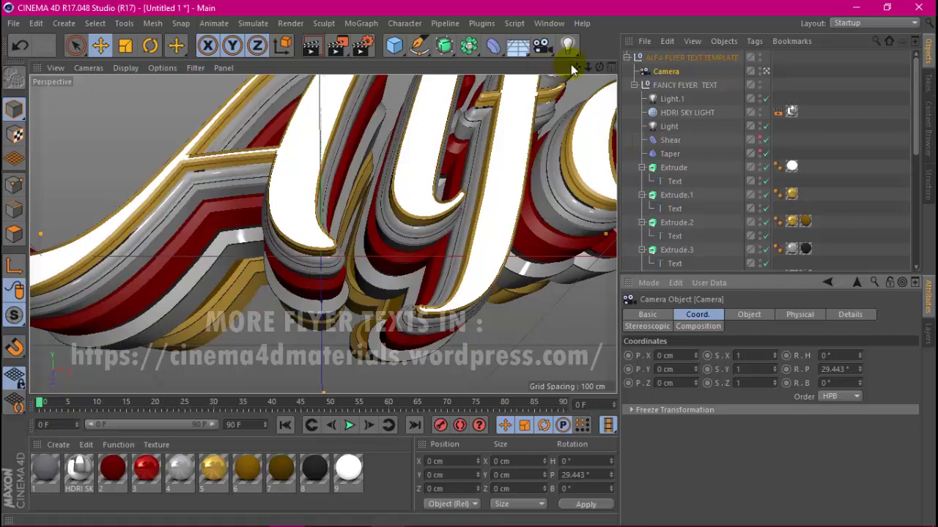
pyautogui.moveTo(588, 67); pyautogui.dragTo(591, 63)
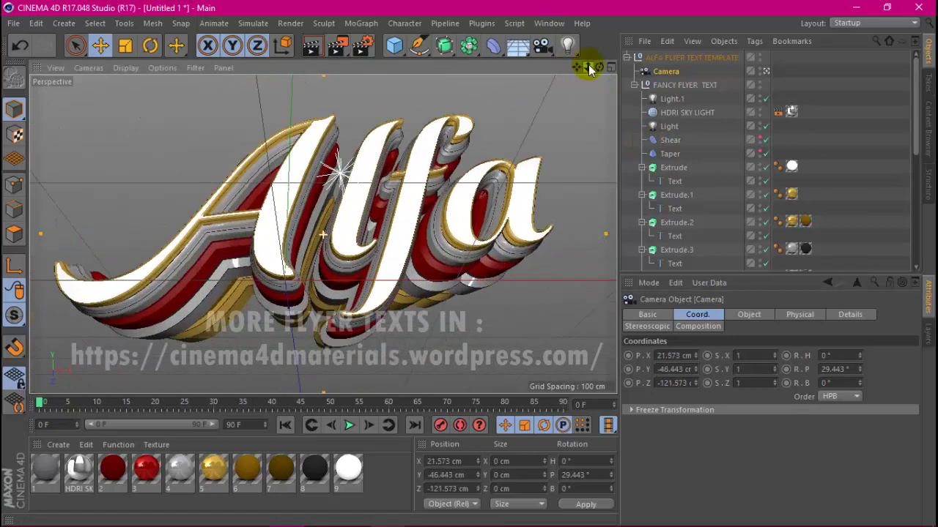
pyautogui.moveTo(913, 144); pyautogui.dragTo(915, 242)
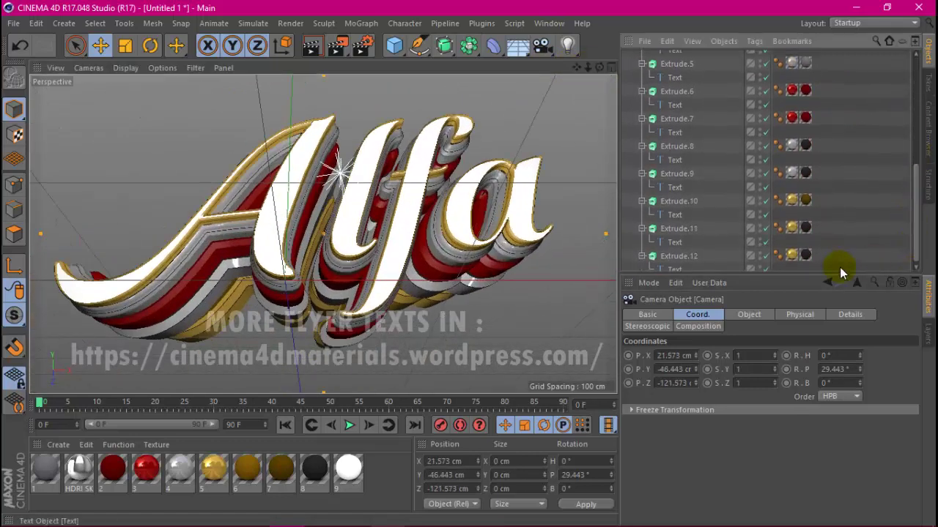
# Enlarge the Object Manager and select the Text objects under Extrude through Extrude.6.
pyautogui.moveTo(840, 281); pyautogui.dragTo(842, 412)
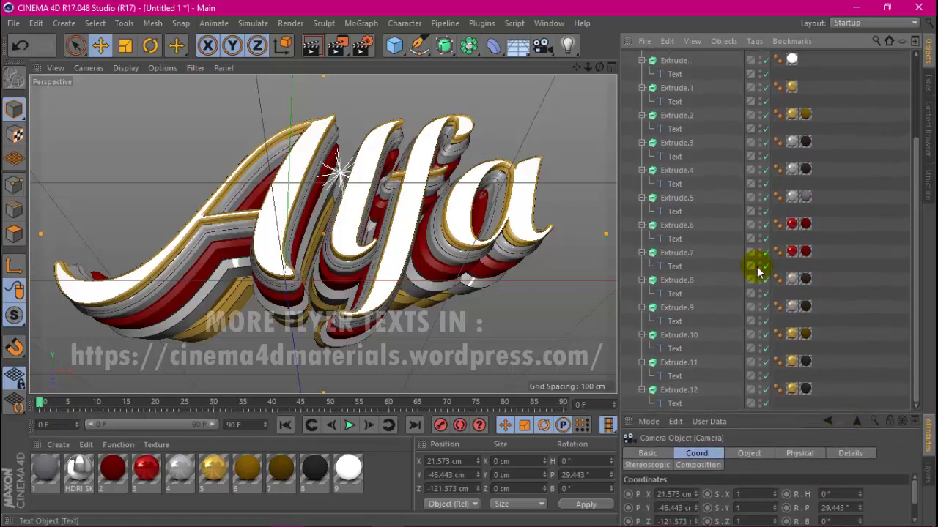
pyautogui.scroll(5, 757, 266)
pyautogui.keyDown('ctrl'); pyautogui.click(675, 208); pyautogui.keyUp('ctrl')
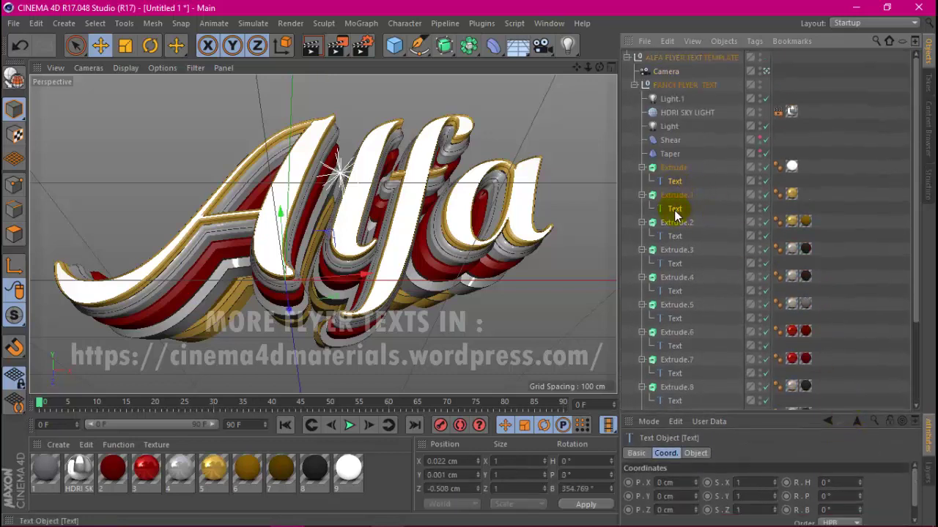
pyautogui.keyDown('ctrl'); pyautogui.click(675, 235); pyautogui.keyUp('ctrl')
pyautogui.keyDown('ctrl'); pyautogui.click(674, 263); pyautogui.keyUp('ctrl')
pyautogui.keyDown('ctrl'); pyautogui.click(674, 291); pyautogui.keyUp('ctrl')
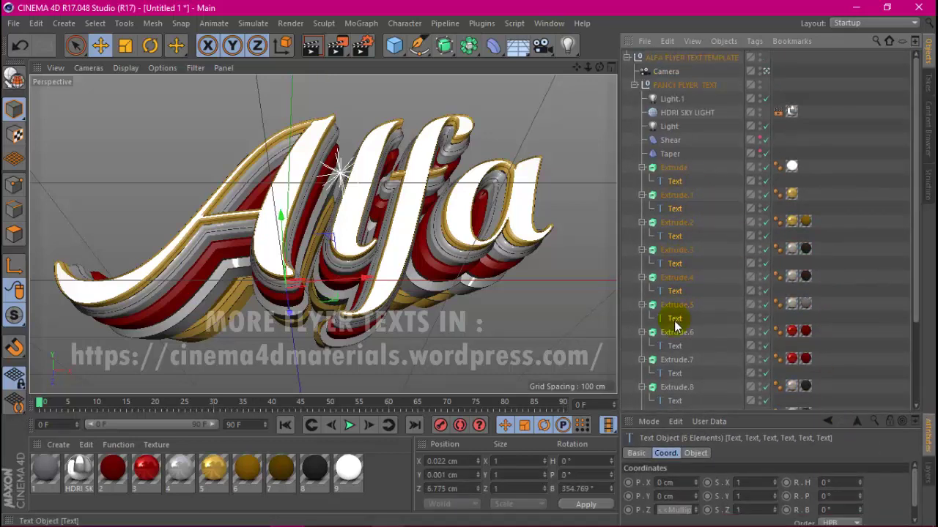
pyautogui.keyDown('ctrl'); pyautogui.click(675, 318); pyautogui.keyUp('ctrl')
pyautogui.keyDown('ctrl'); pyautogui.click(674, 345); pyautogui.keyUp('ctrl')
# Add the Text objects under Extrude.7 through Extrude.12 to the selection.
pyautogui.moveTo(916, 282); pyautogui.dragTo(914, 355)
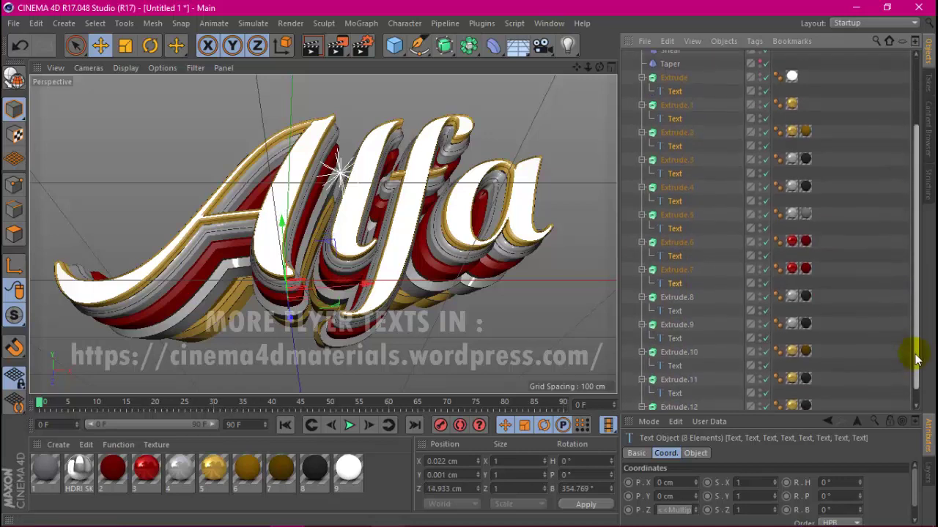
pyautogui.keyDown('ctrl'); pyautogui.click(674, 293); pyautogui.keyUp('ctrl')
pyautogui.keyDown('ctrl'); pyautogui.click(675, 294); pyautogui.keyUp('ctrl')
pyautogui.keyDown('ctrl'); pyautogui.click(675, 323); pyautogui.keyUp('ctrl')
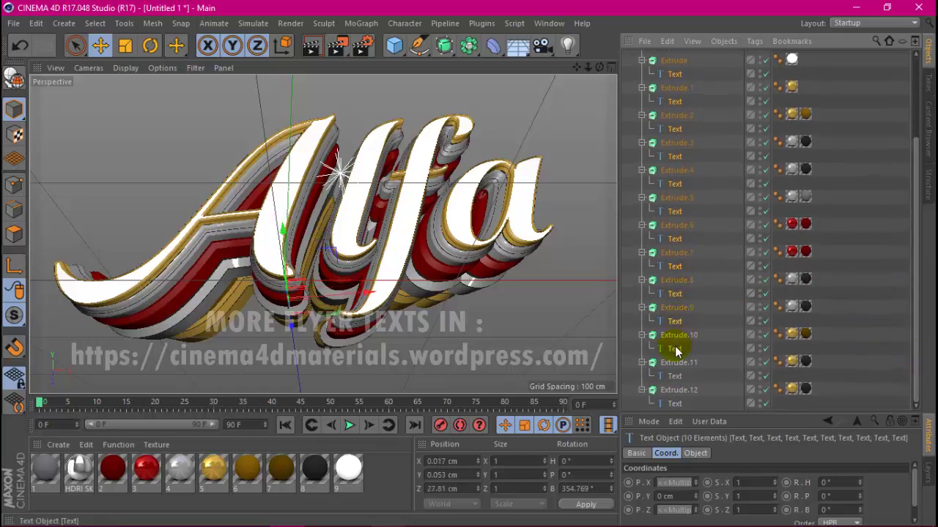
pyautogui.keyDown('ctrl'); pyautogui.click(675, 348); pyautogui.keyUp('ctrl')
pyautogui.keyDown('ctrl'); pyautogui.click(674, 403); pyautogui.keyUp('ctrl')
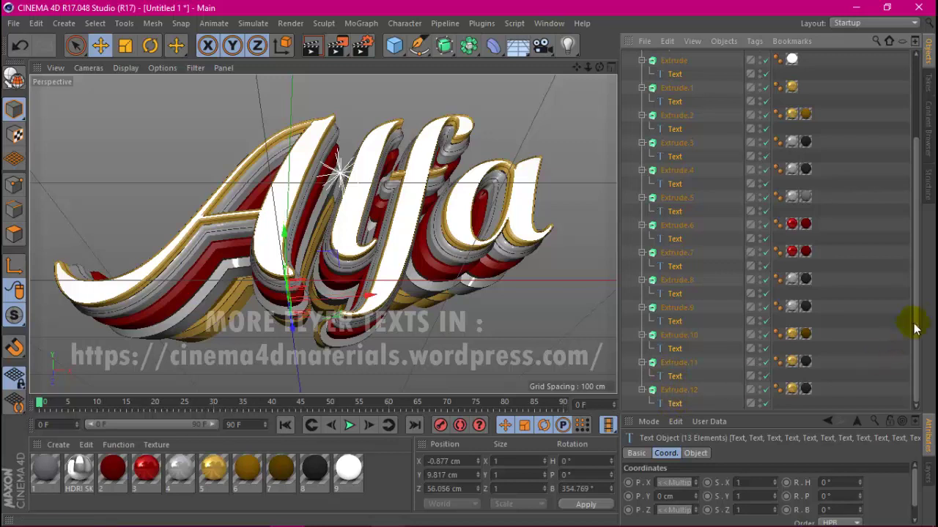
pyautogui.moveTo(917, 356); pyautogui.dragTo(916, 115)
pyautogui.scroll(-1, 758, 361)
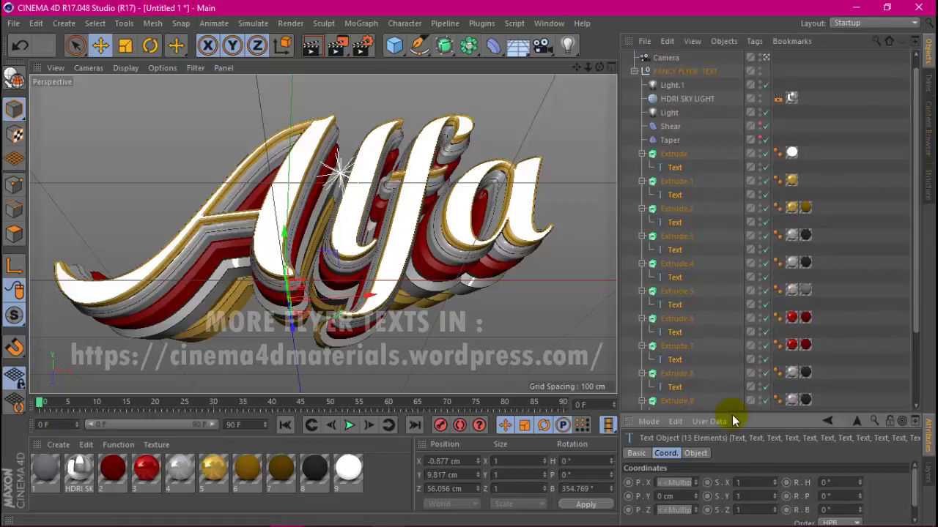
# Replace 'Alfa' with 'Sunday' in the selected Text objects' Text field and zoom out to see it.
pyautogui.moveTo(732, 416); pyautogui.dragTo(736, 221)
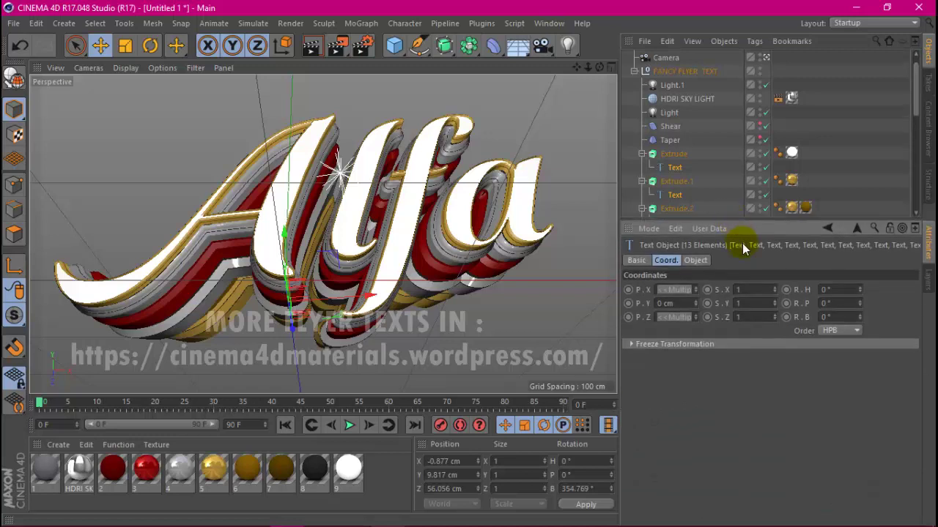
pyautogui.click(703, 259)
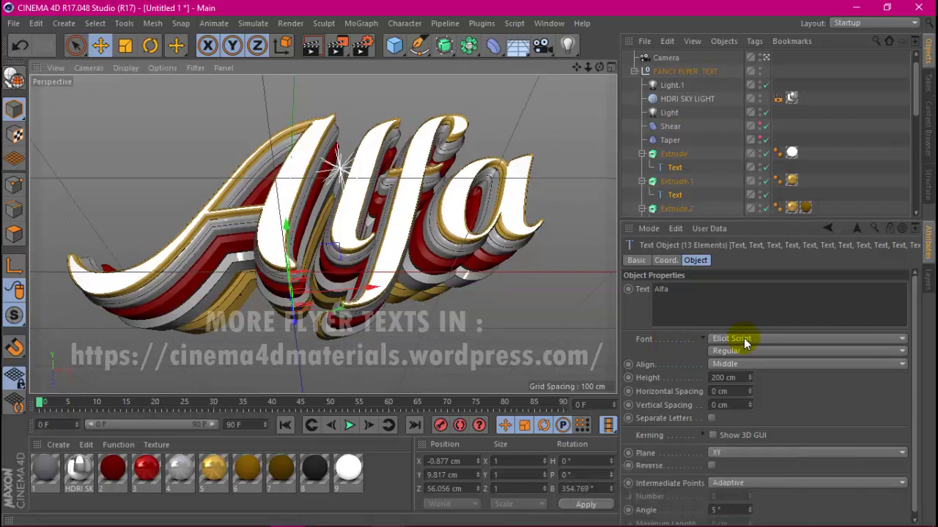
pyautogui.moveTo(688, 294); pyautogui.dragTo(630, 293)
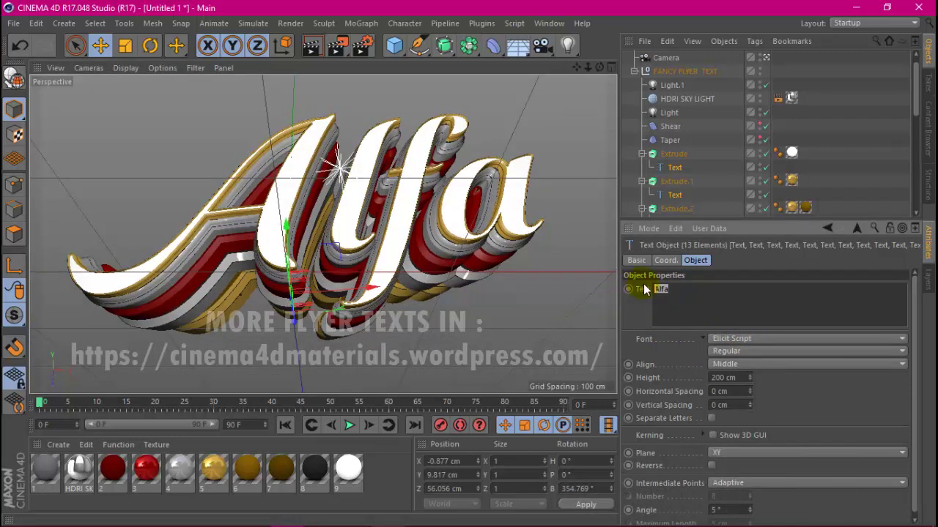
pyautogui.write('Sunday')
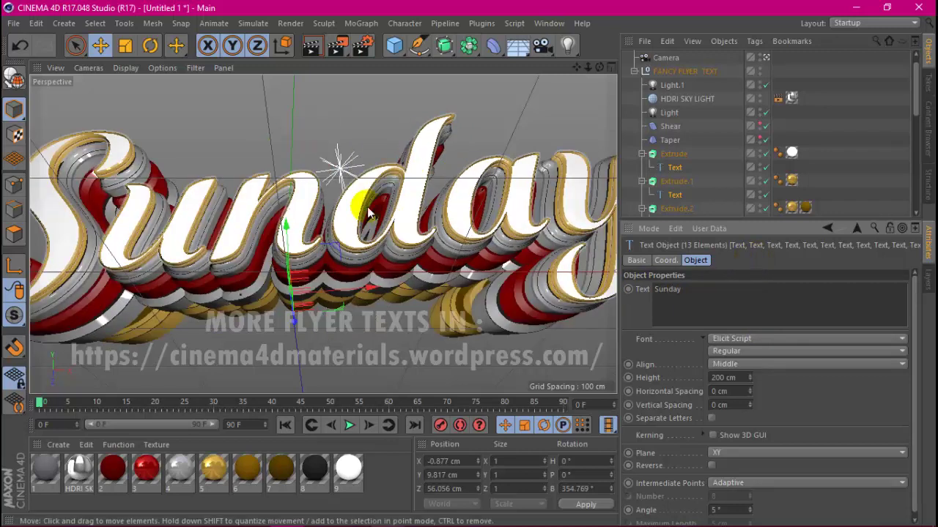
pyautogui.moveTo(587, 67)
pyautogui.mouseDown()
pyautogui.moveTo(571, 70)
pyautogui.moveTo(588, 69)
pyautogui.mouseUp()
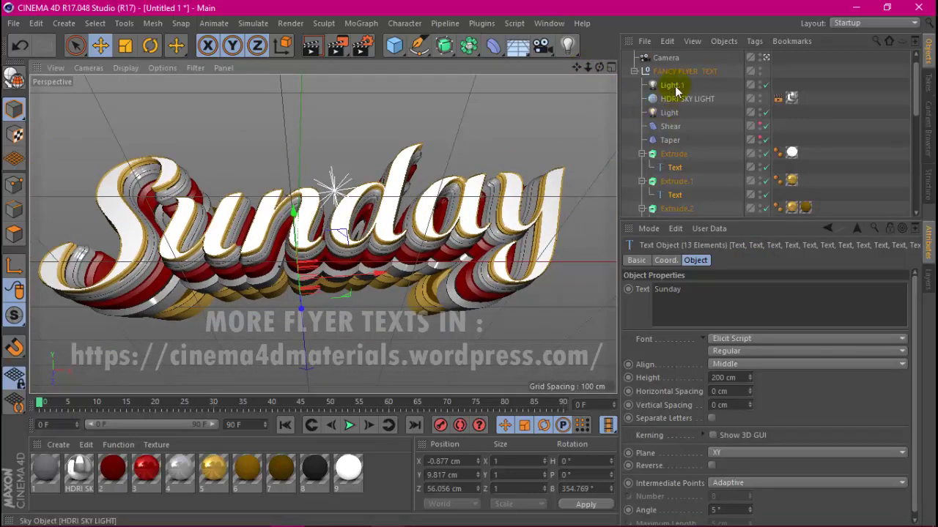
# Collapse the hierarchy, select the FANCY FLYER TEXT null, and apply a -5.231° bank rotation.
pyautogui.click(633, 71)
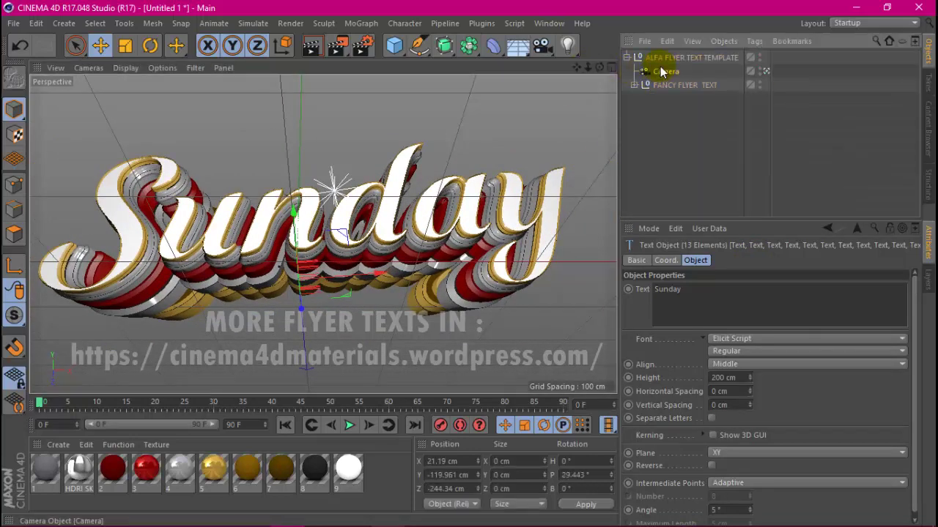
pyautogui.click(664, 71)
pyautogui.click(668, 85)
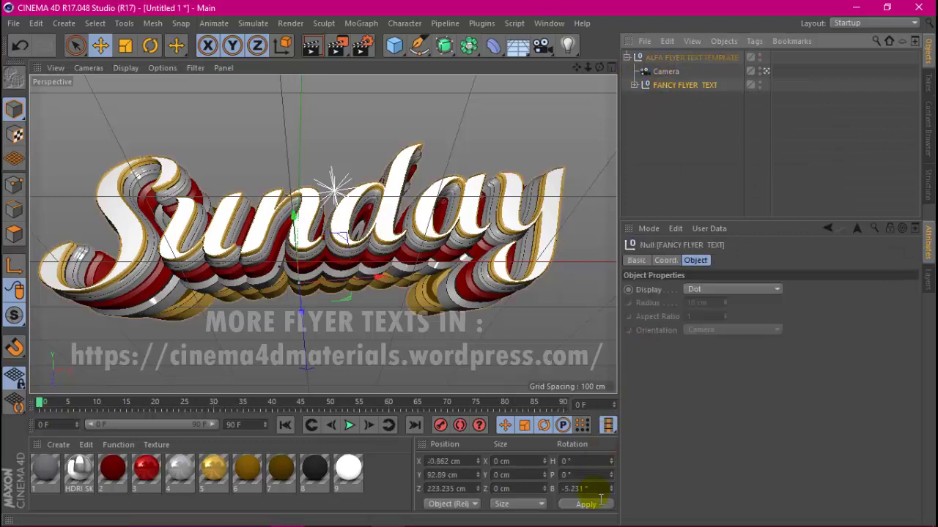
pyautogui.click(574, 489)
pyautogui.rightClick(573, 490)
pyautogui.click(583, 487)
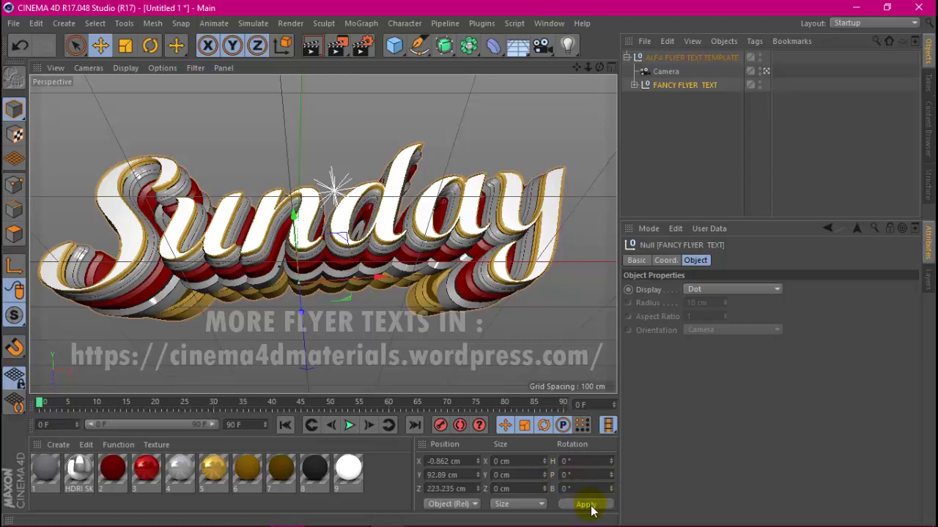
pyautogui.click(590, 505)
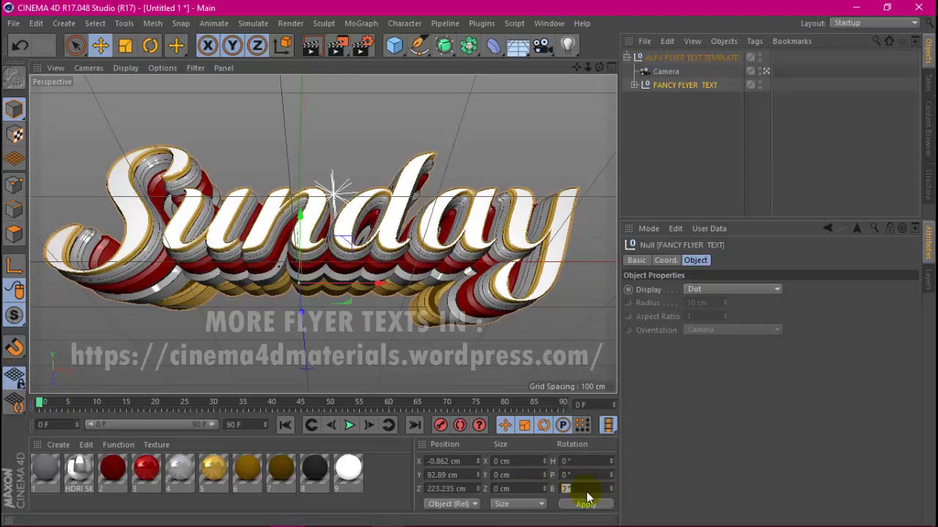
pyautogui.click(595, 504)
pyautogui.write('20')
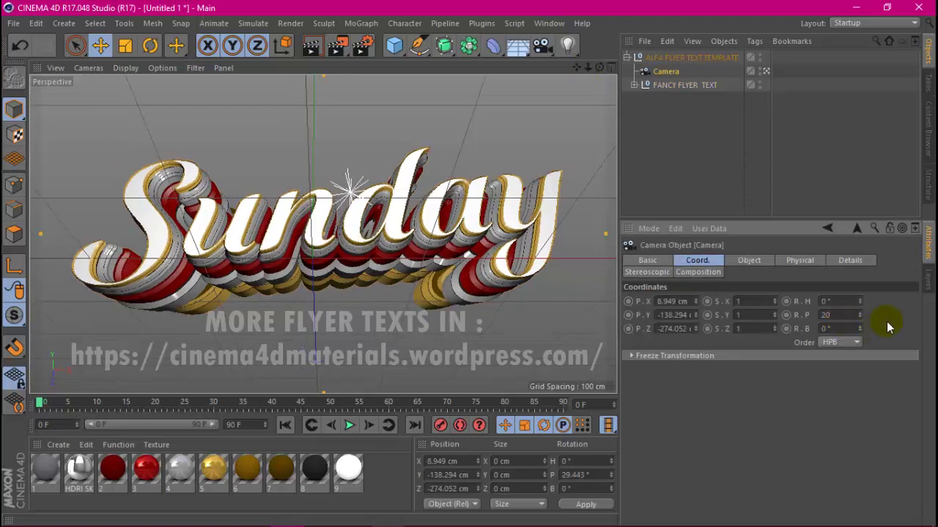
# Try camera pitches of 20° and 40°, then settle on 29.443°, recentring Sunday after each.
pyautogui.press('Return')
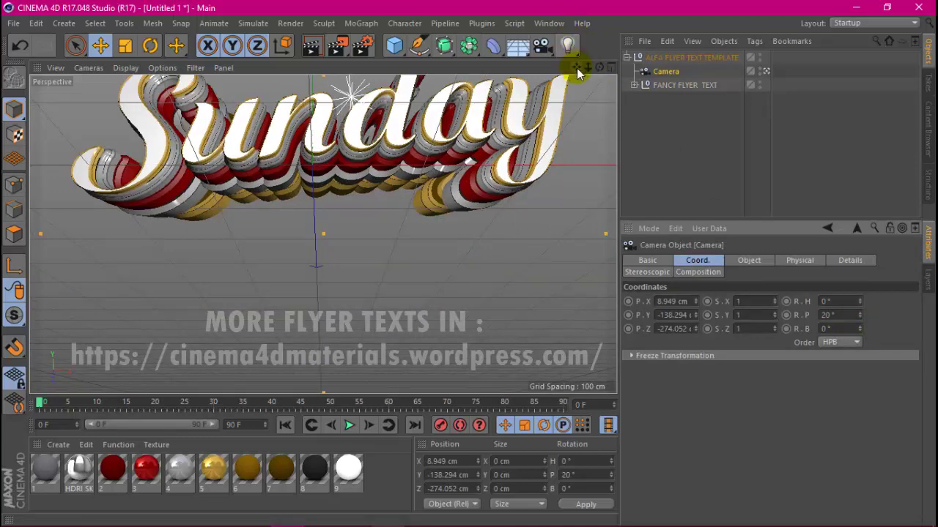
pyautogui.moveTo(577, 67); pyautogui.dragTo(577, 139)
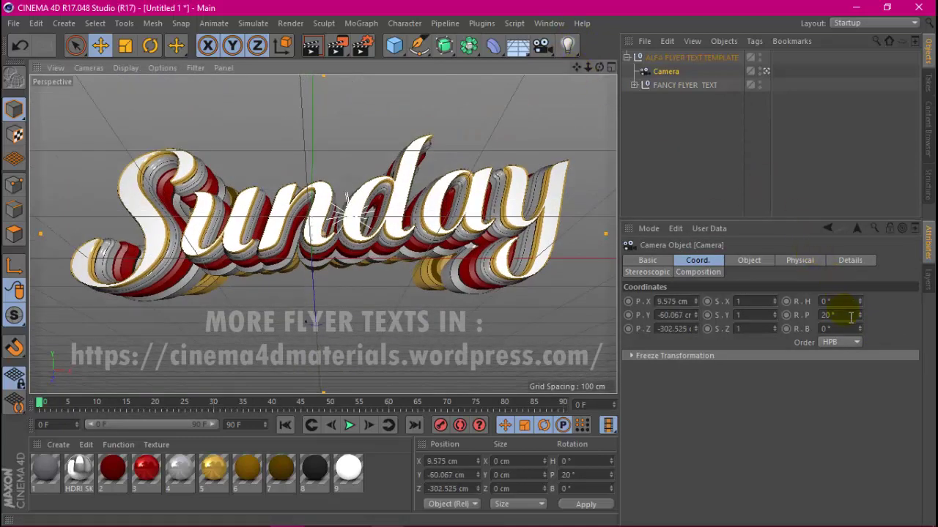
pyautogui.doubleClick(828, 315)
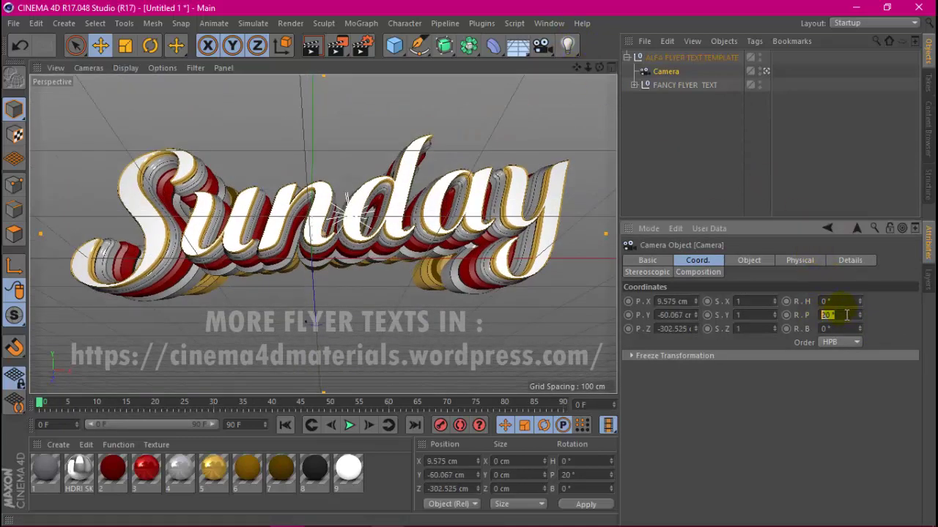
pyautogui.write('40')
pyautogui.press('Return')
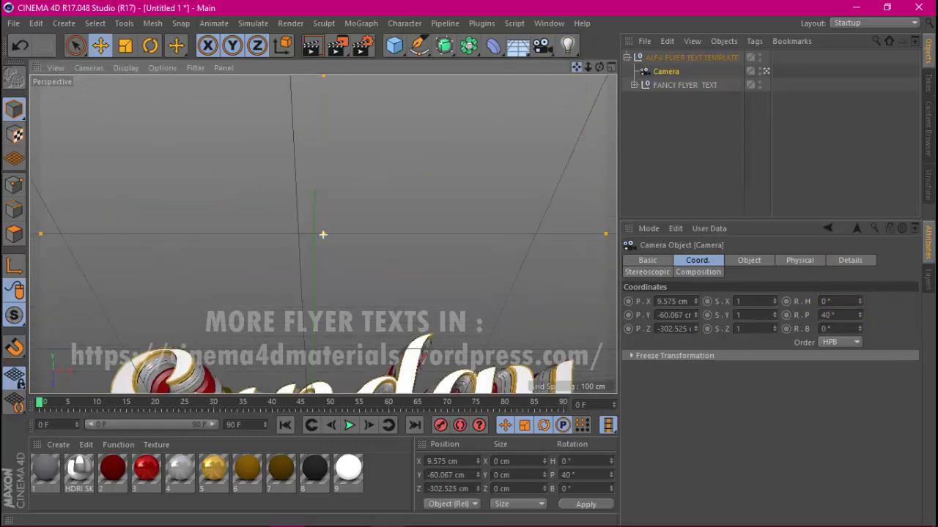
pyautogui.moveTo(576, 67)
pyautogui.mouseDown()
pyautogui.moveTo(576, 14)
pyautogui.moveTo(597, 30)
pyautogui.mouseUp()
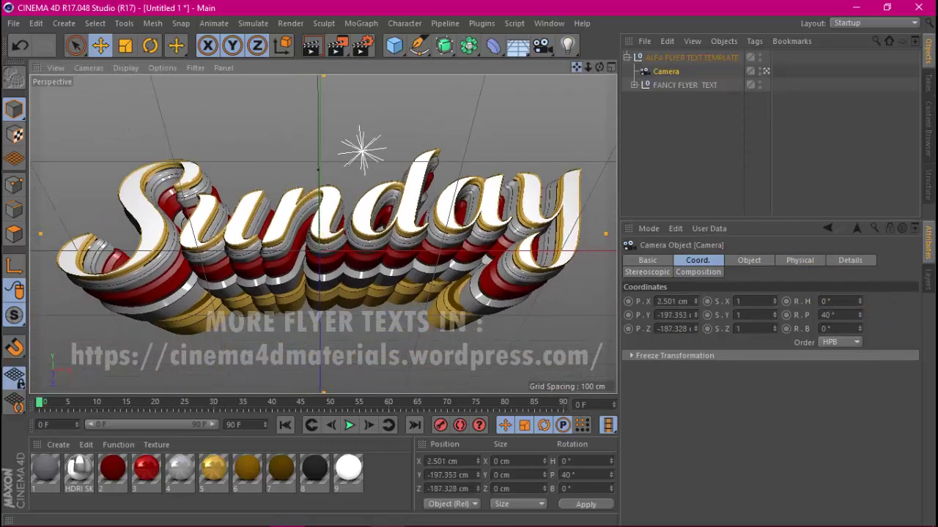
pyautogui.rightClick(827, 315)
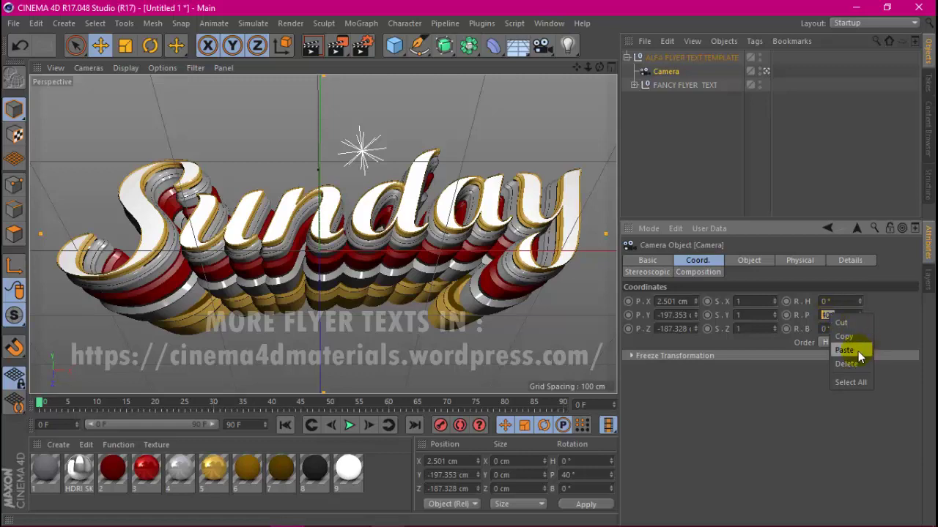
pyautogui.press('Return')
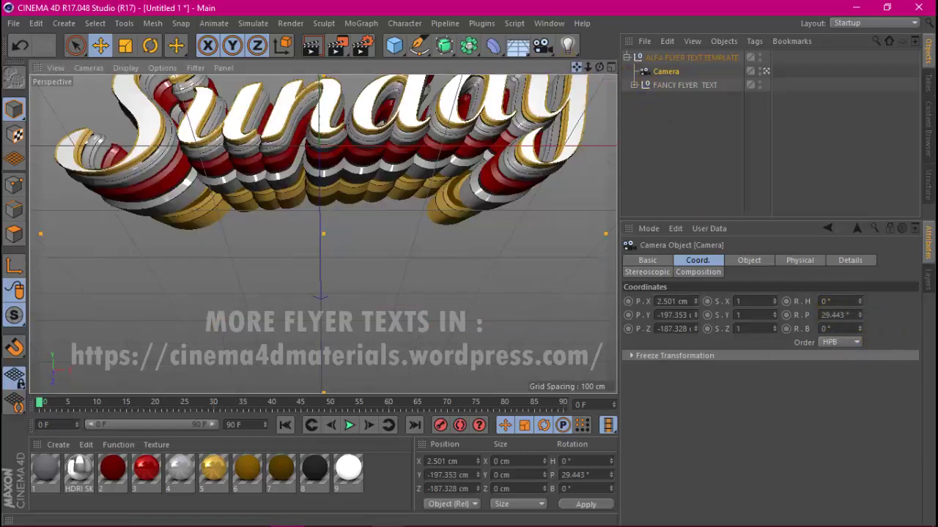
pyautogui.moveTo(577, 67)
pyautogui.mouseDown()
pyautogui.moveTo(583, 44)
pyautogui.moveTo(579, 55)
pyautogui.moveTo(592, 58)
pyautogui.moveTo(571, 71)
pyautogui.mouseUp()
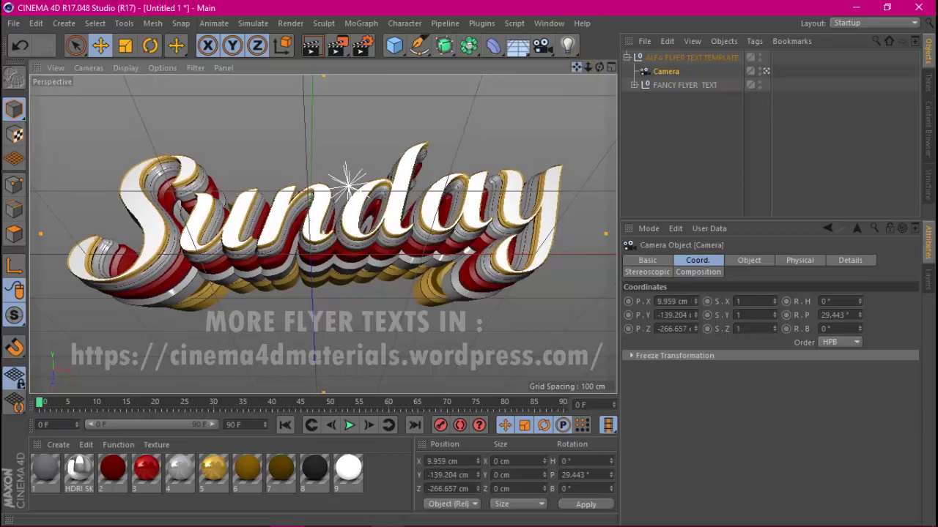
# Preview a render of the view, then set the camera pitch to 32° and adjust the framing.
pyautogui.click(311, 46)
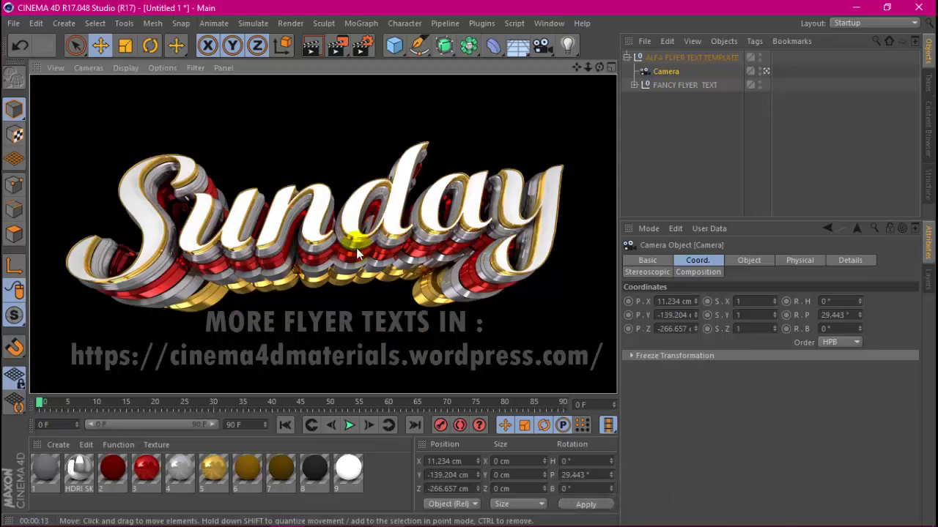
pyautogui.click(843, 315)
pyautogui.write('32')
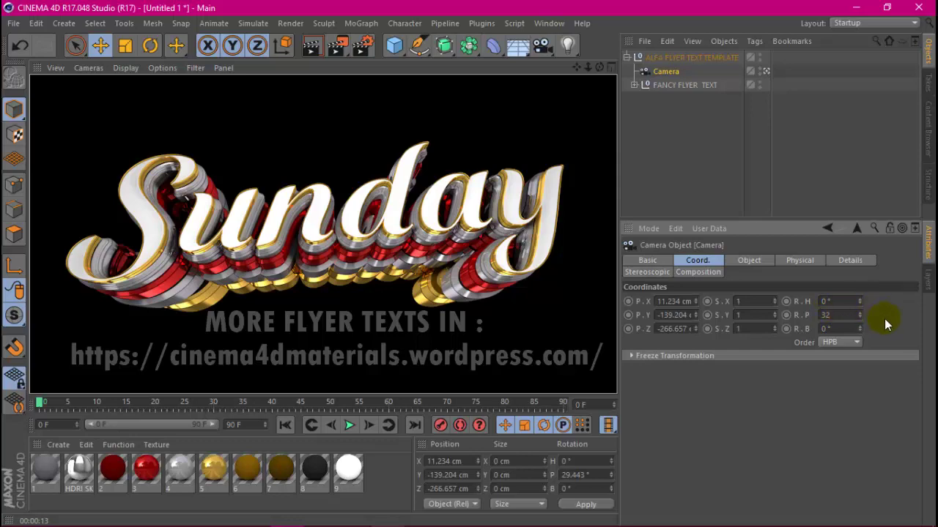
pyautogui.press('Return')
pyautogui.moveTo(576, 66); pyautogui.dragTo(586, 74)
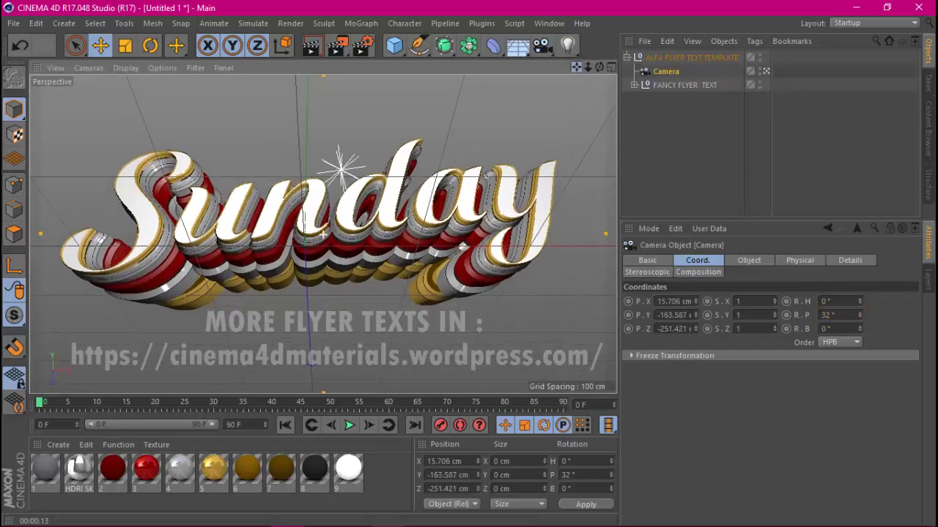
# Raise the anti-aliasing minimum level to 4x4 in Render Settings.
pyautogui.click(361, 46)
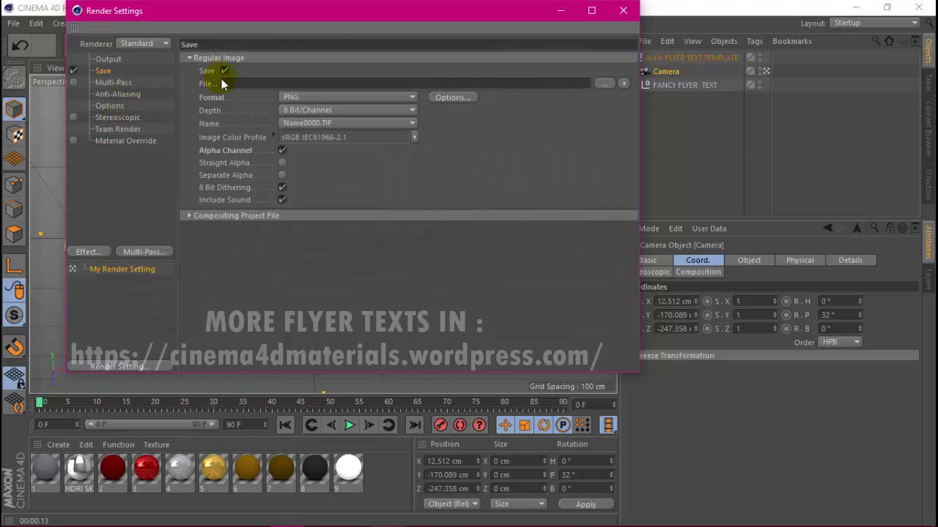
pyautogui.click(128, 94)
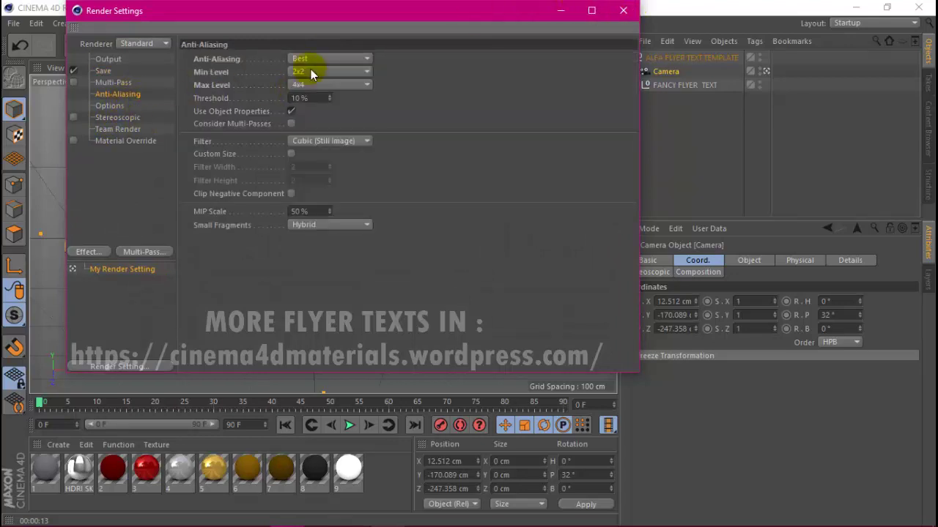
pyautogui.click(314, 71)
pyautogui.click(313, 126)
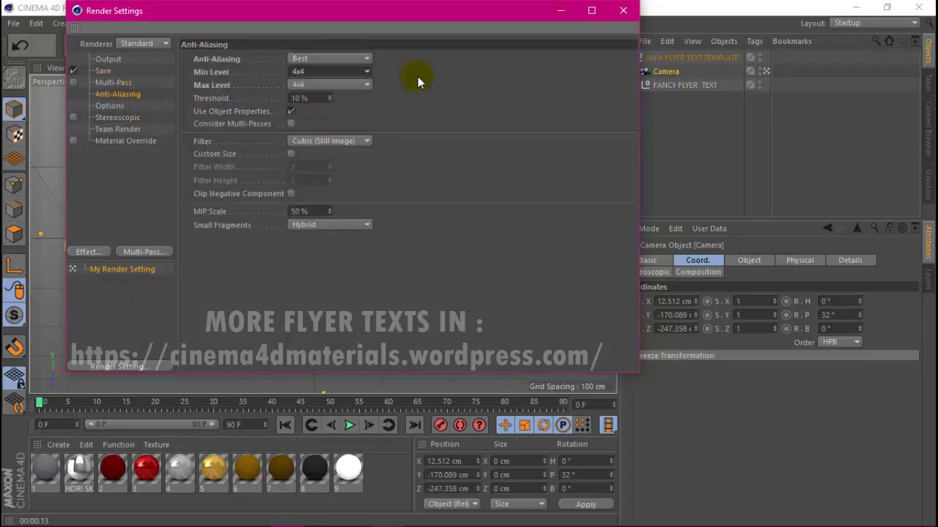
pyautogui.click(623, 11)
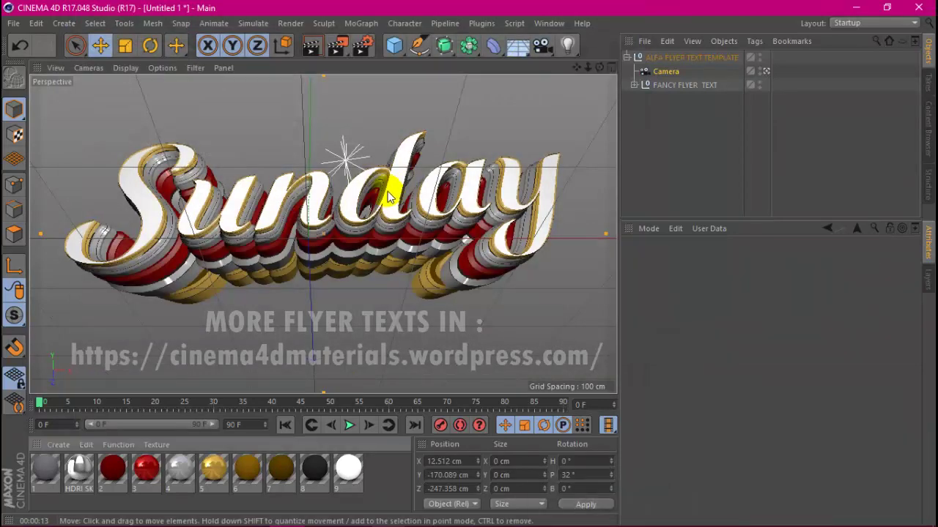
# Shift the camera so the Sunday text moves right, then region-render part of the text.
pyautogui.moveTo(576, 67); pyautogui.dragTo(577, 71)
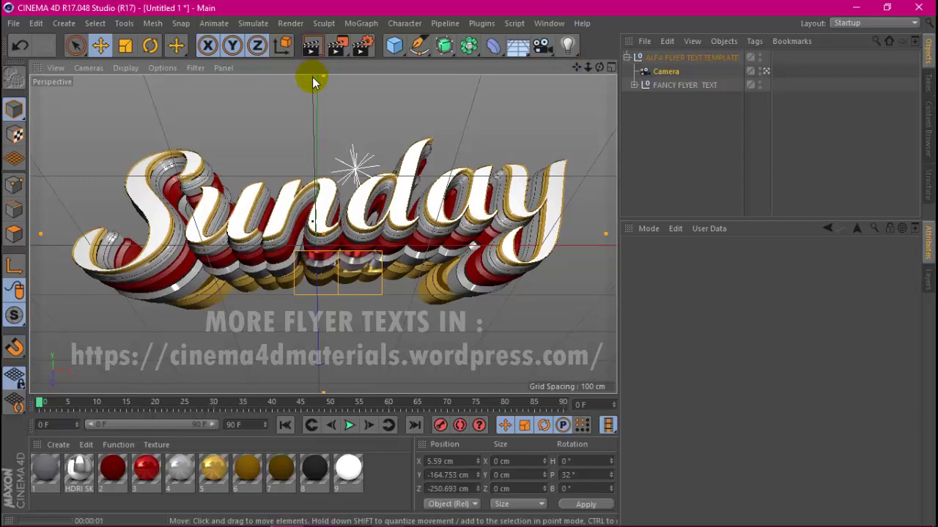
pyautogui.moveTo(311, 289); pyautogui.dragTo(306, 249)
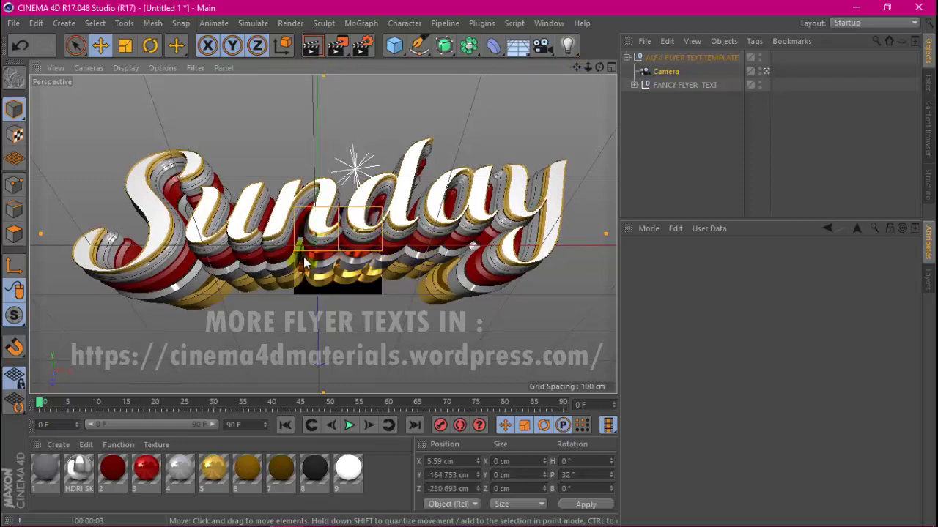